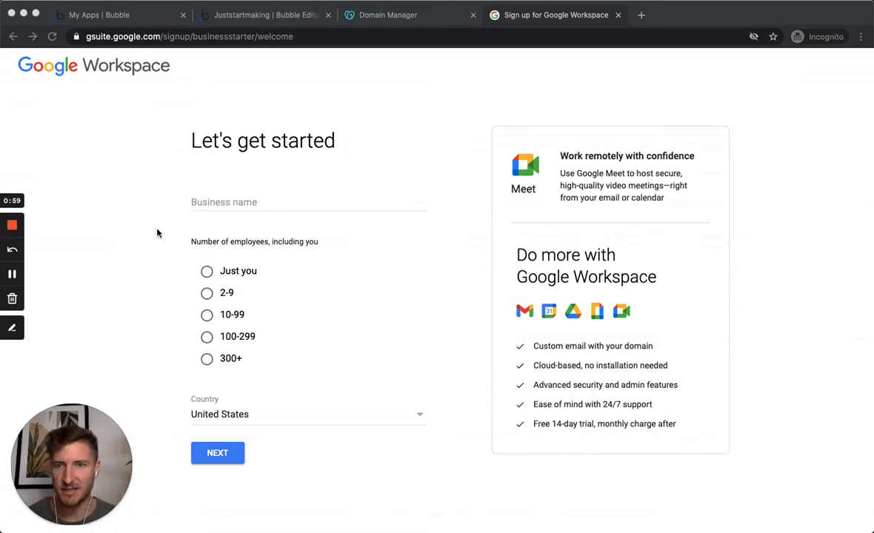
Step: Register the business as 'Makers Inc.' with company size 'Just you'
left_click(218, 201)
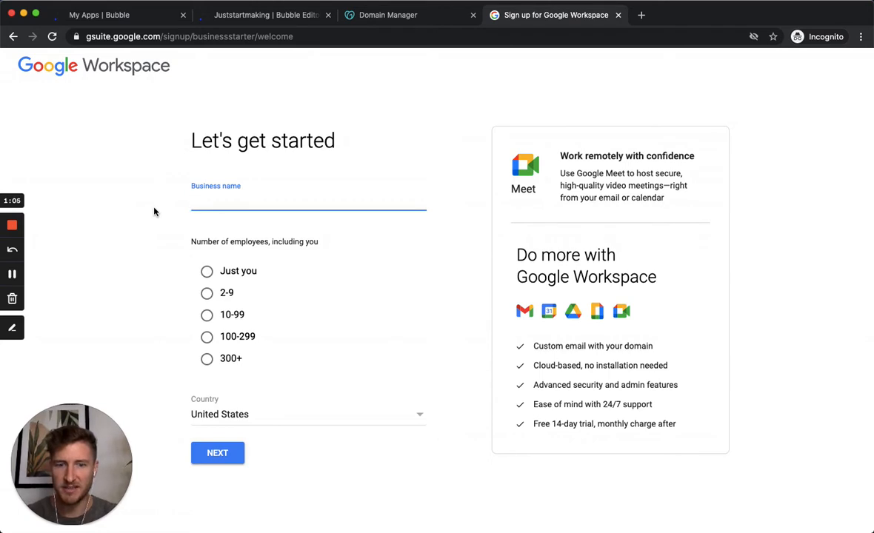
type("Makers I")
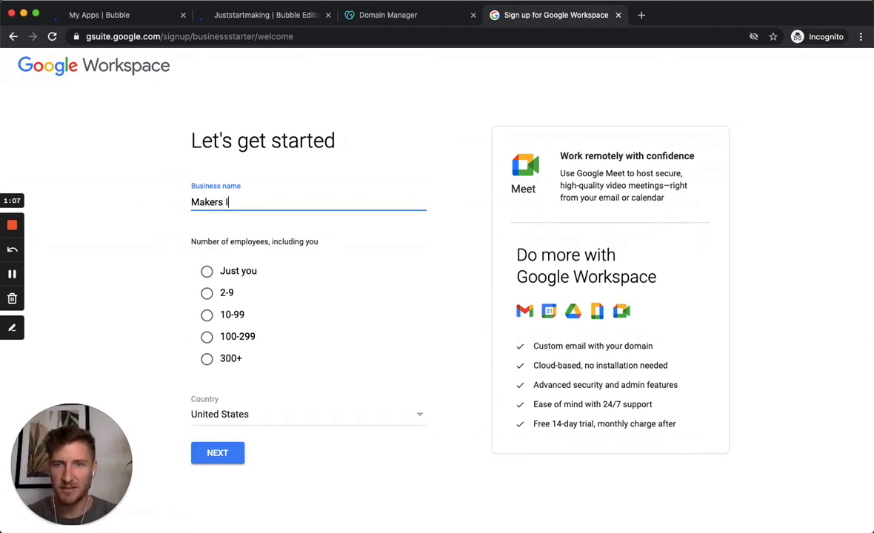
type("nc.")
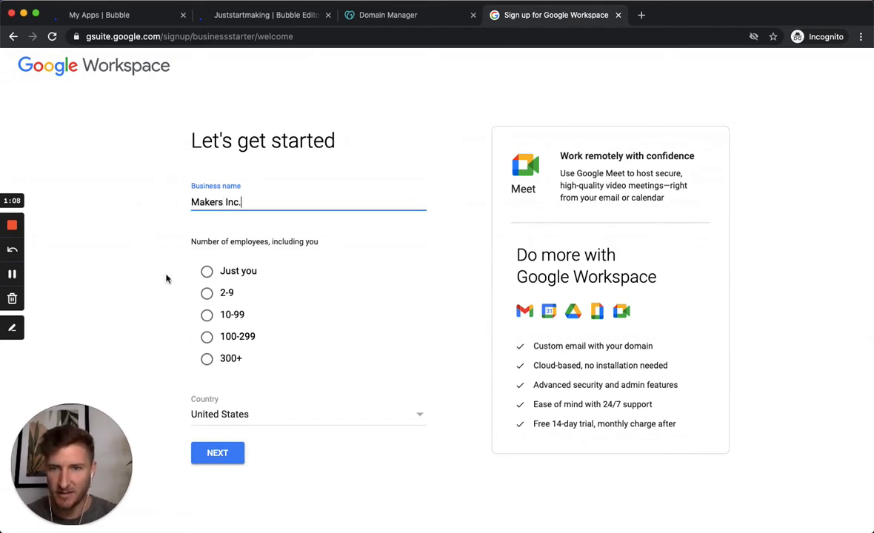
left_click(207, 272)
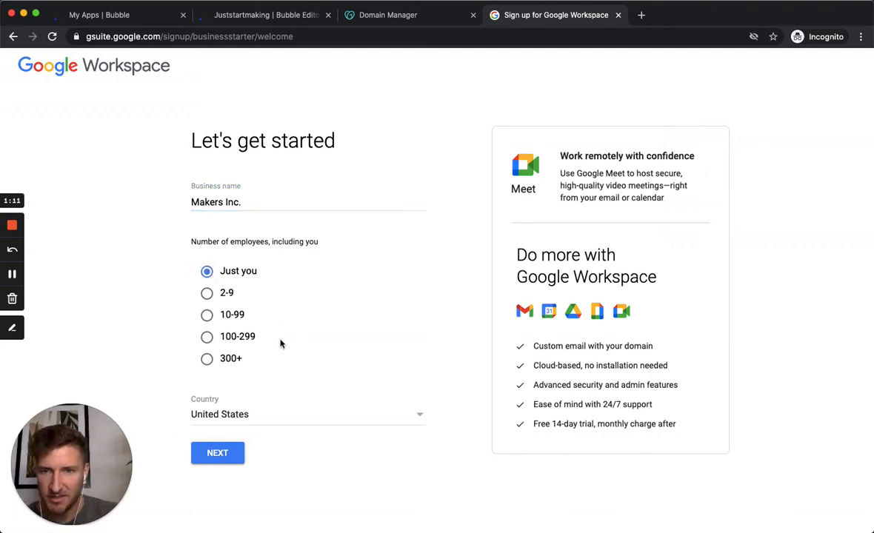
left_click(217, 452)
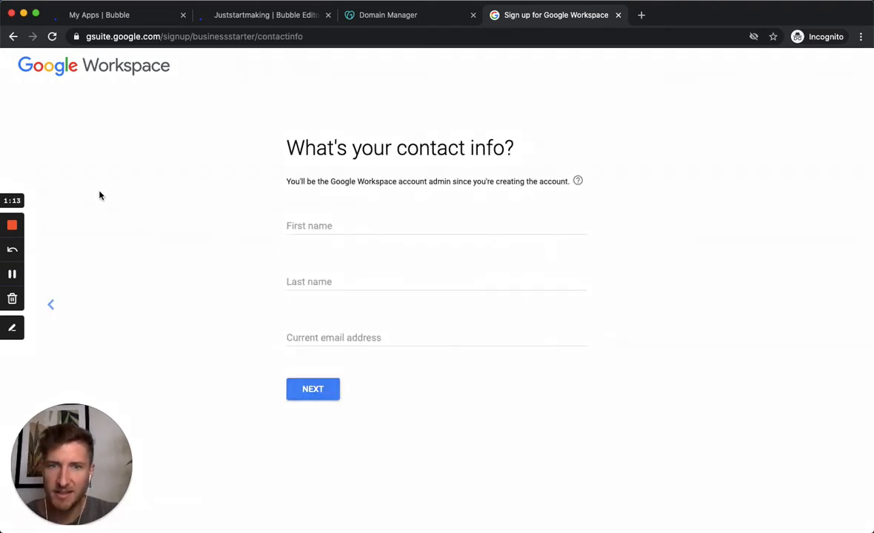
Step: Enter the admin's first and last name on the contact info page
left_click(315, 228)
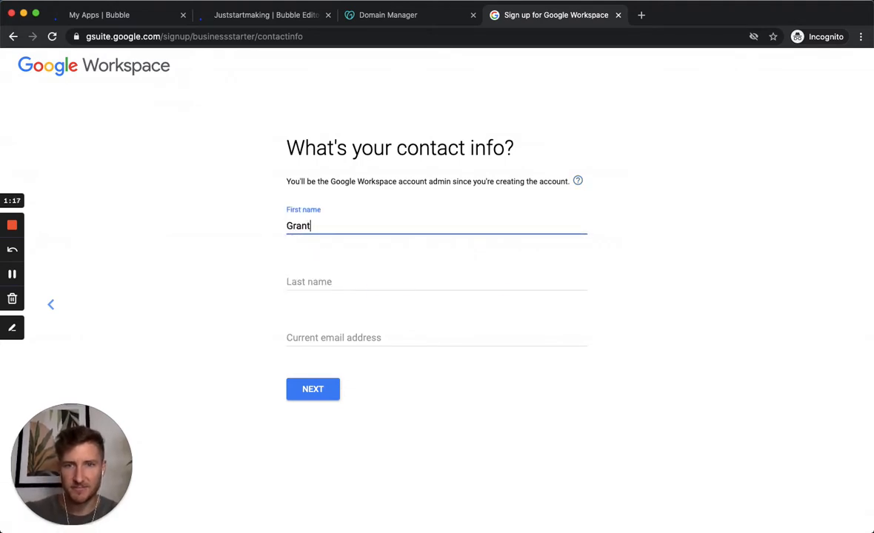
key("Tab")
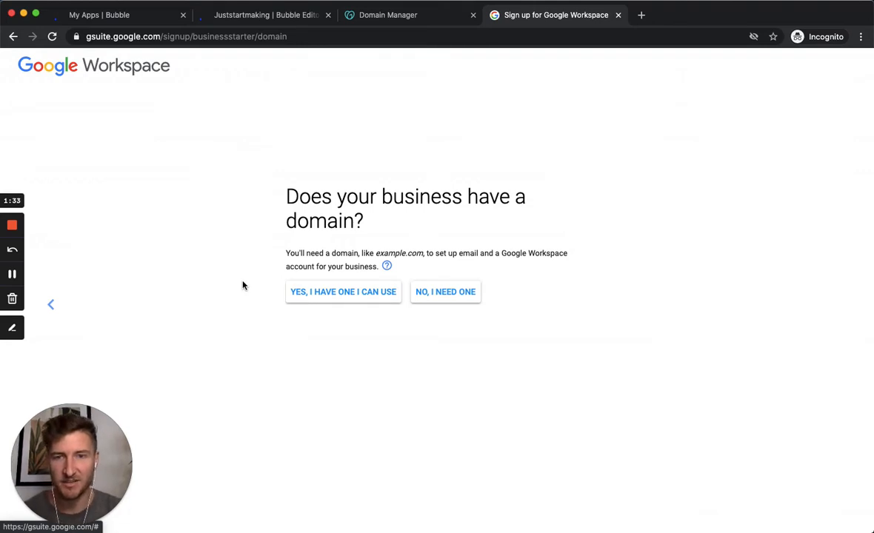
Step: Use the existing domain makersincubator.com for the account and confirm it
left_click(320, 292)
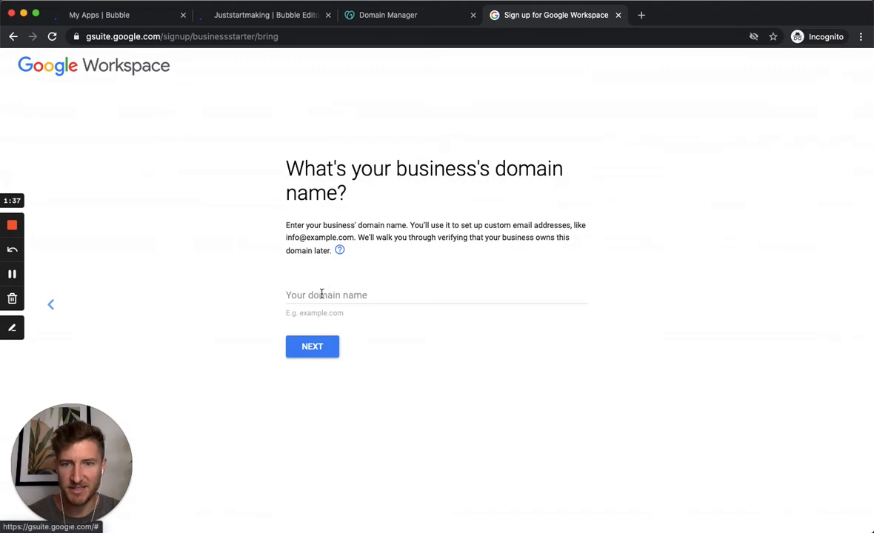
left_click(320, 294)
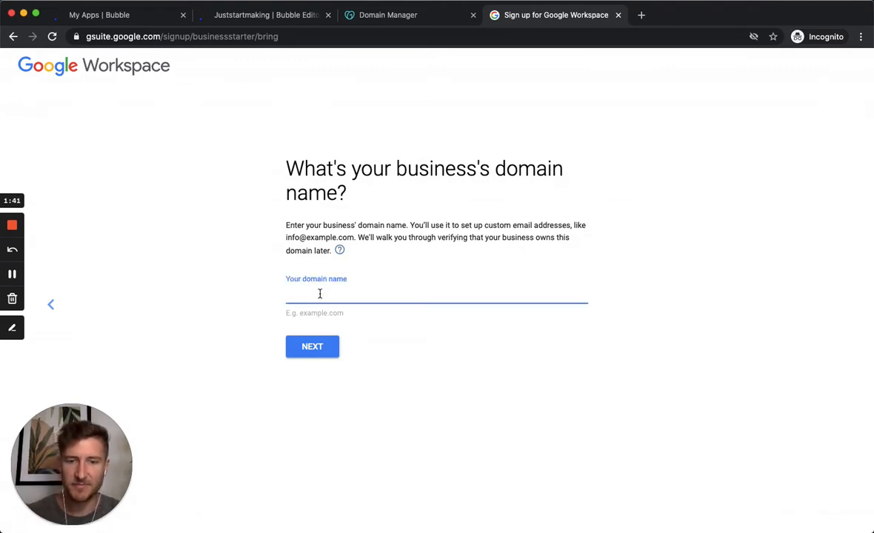
type("makersincub")
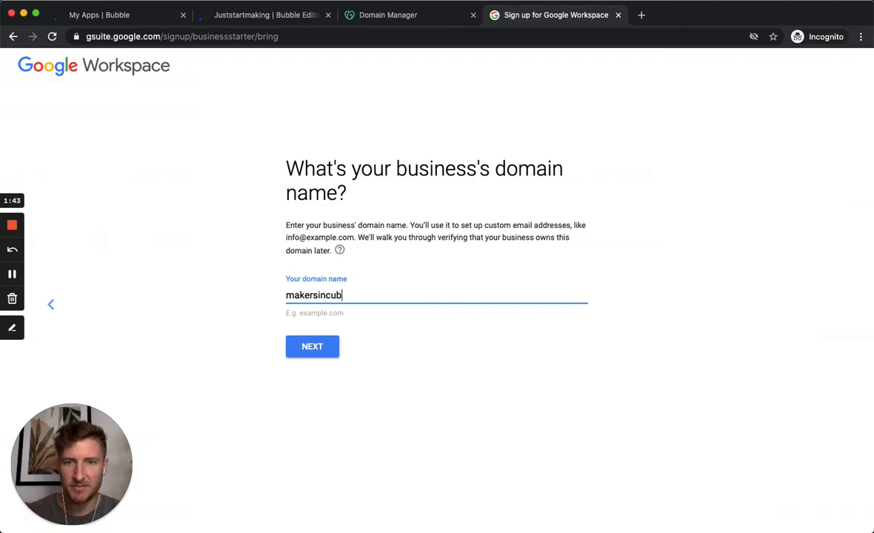
type("ator.com")
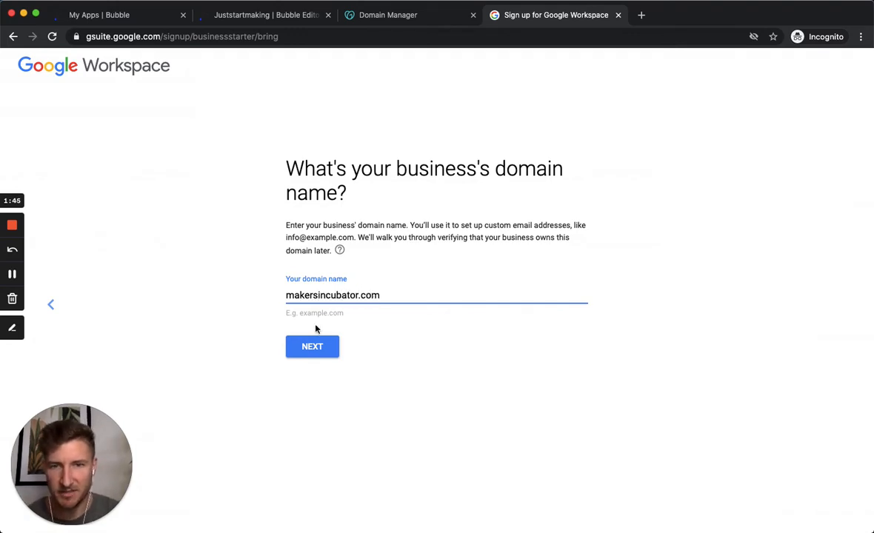
left_click(312, 347)
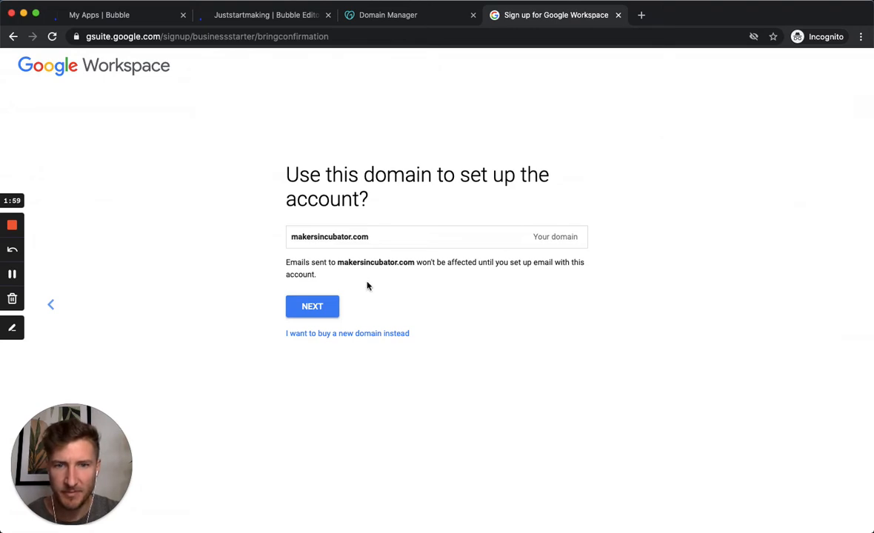
left_click(311, 306)
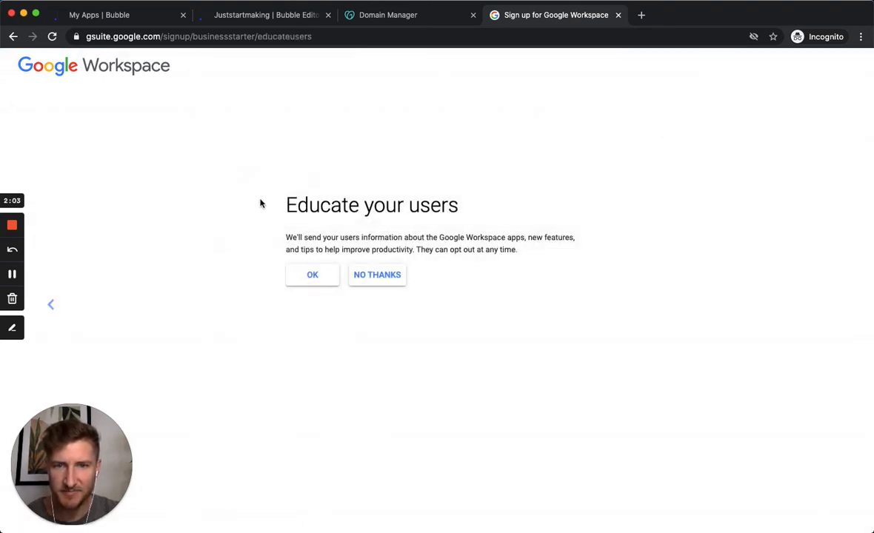
Step: Decline tips emails for users and set the admin username and password
left_click(374, 277)
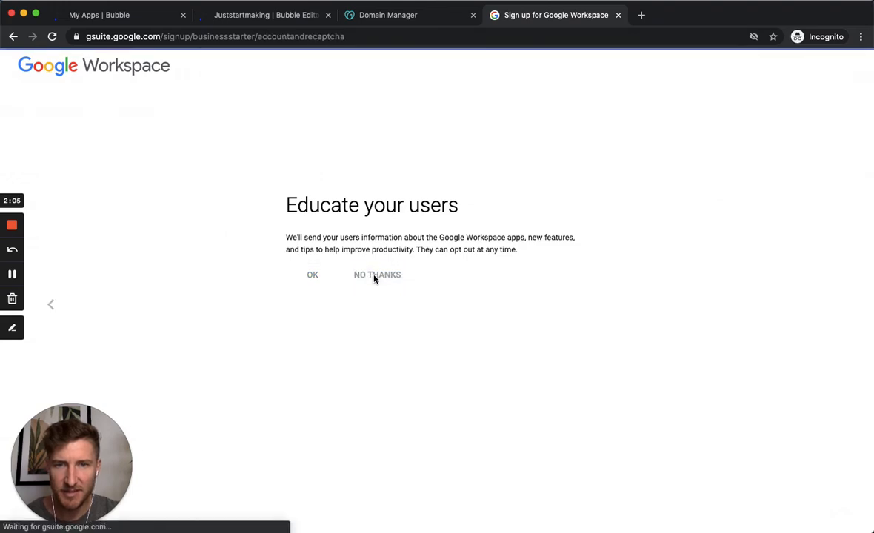
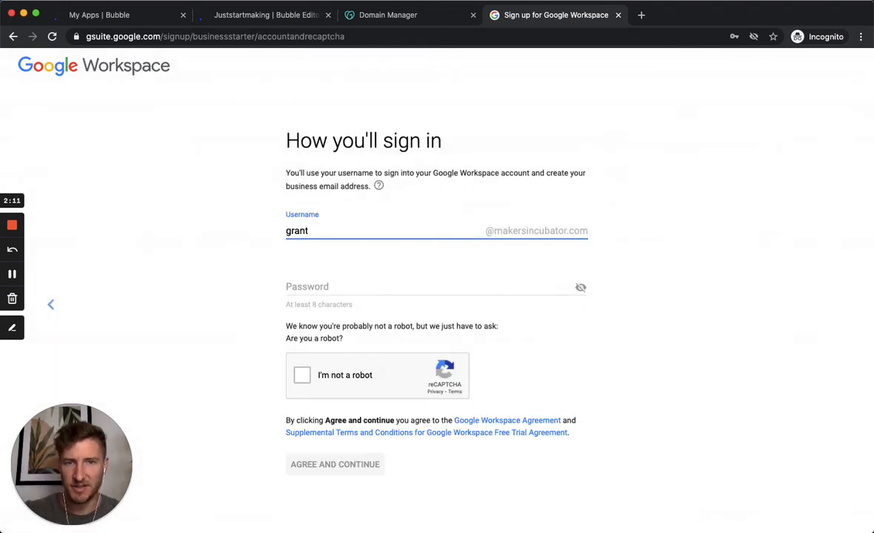
key("Tab")
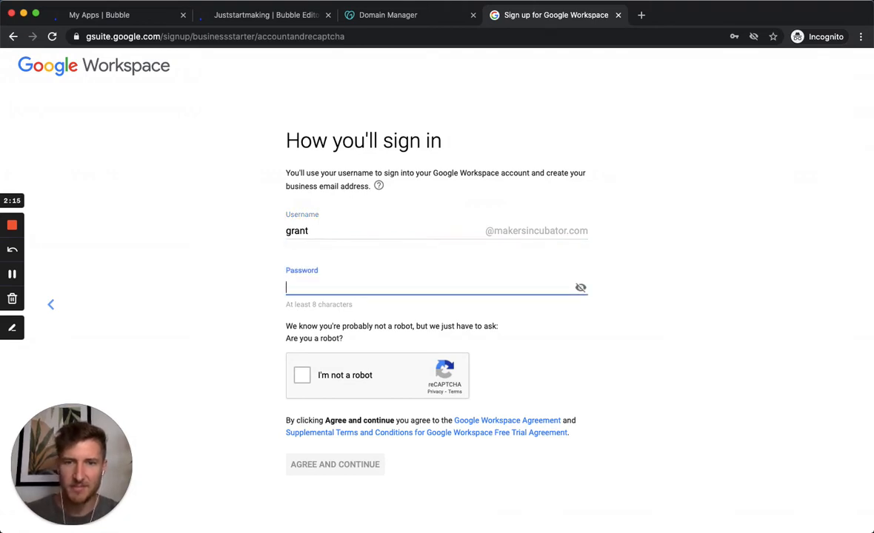
type("*********")
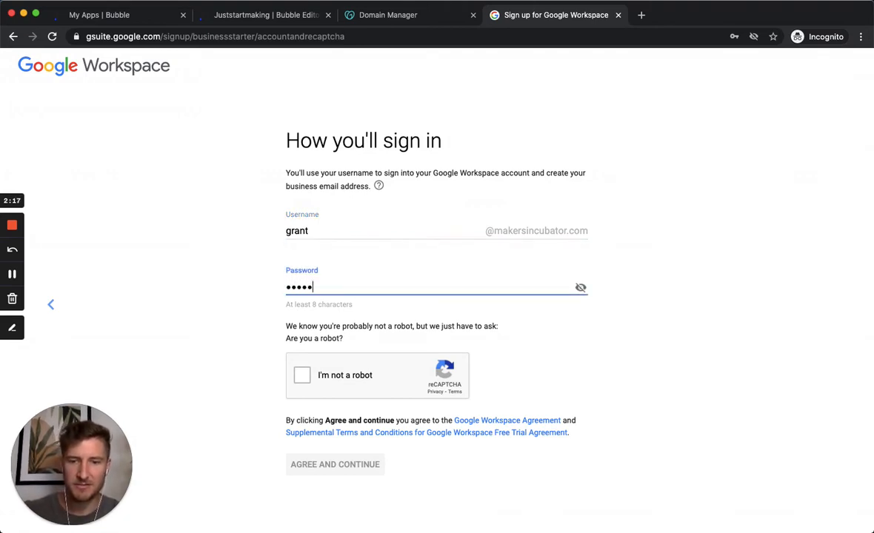
type("*")
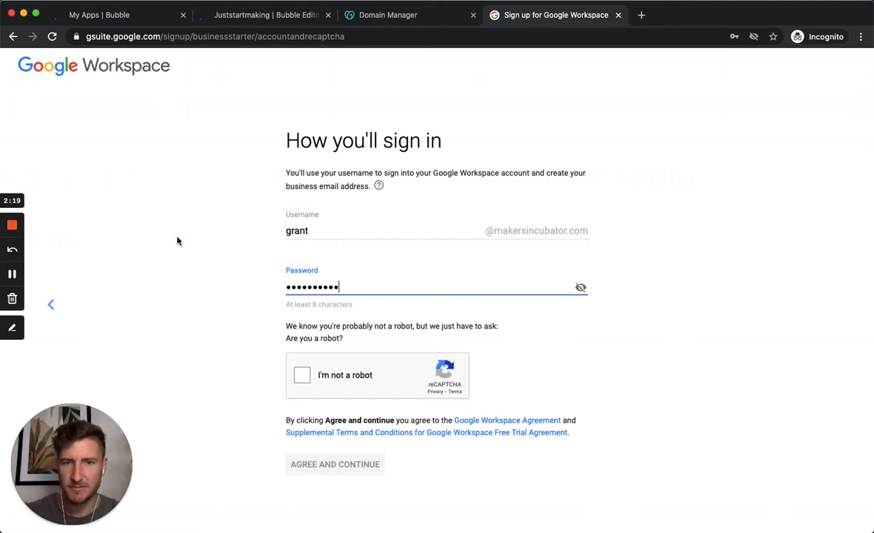
Step: Pass the parking-meter image robot check and accept the terms
left_click(303, 376)
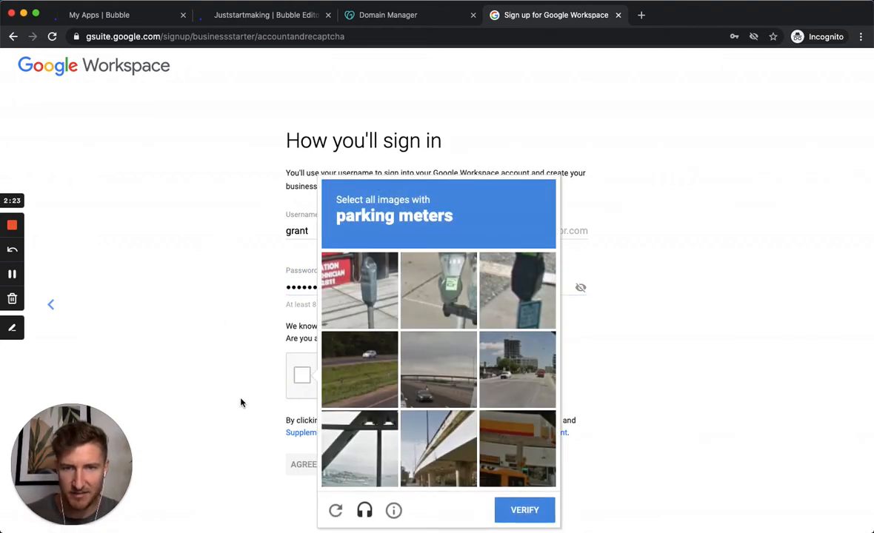
left_click(349, 313)
left_click(440, 297)
left_click(526, 295)
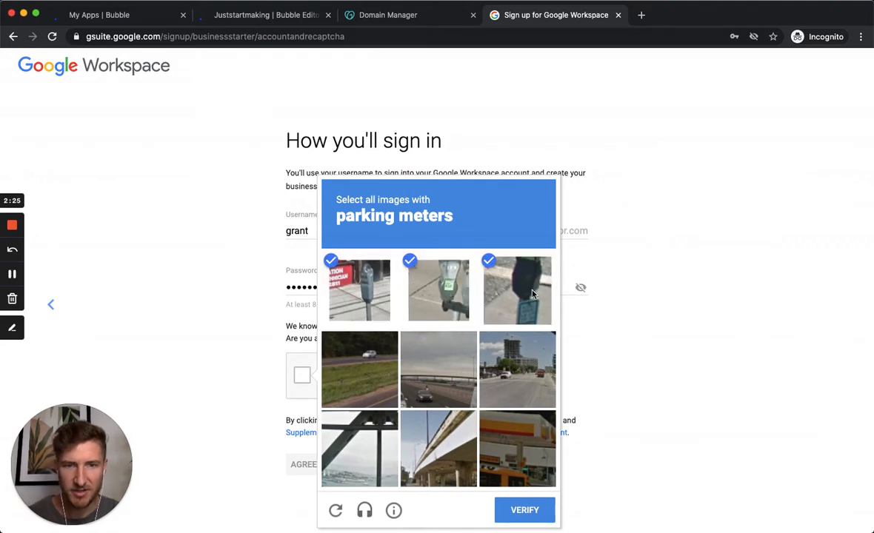
left_click(524, 510)
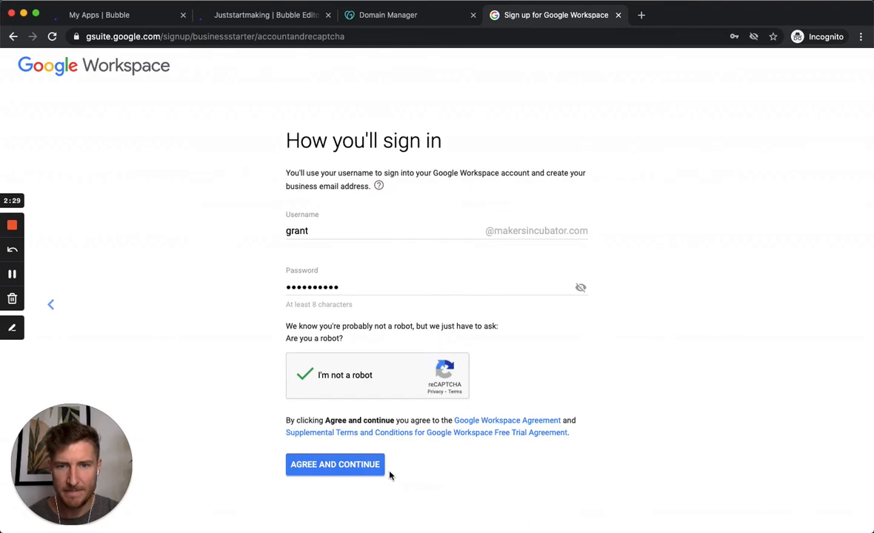
left_click(356, 465)
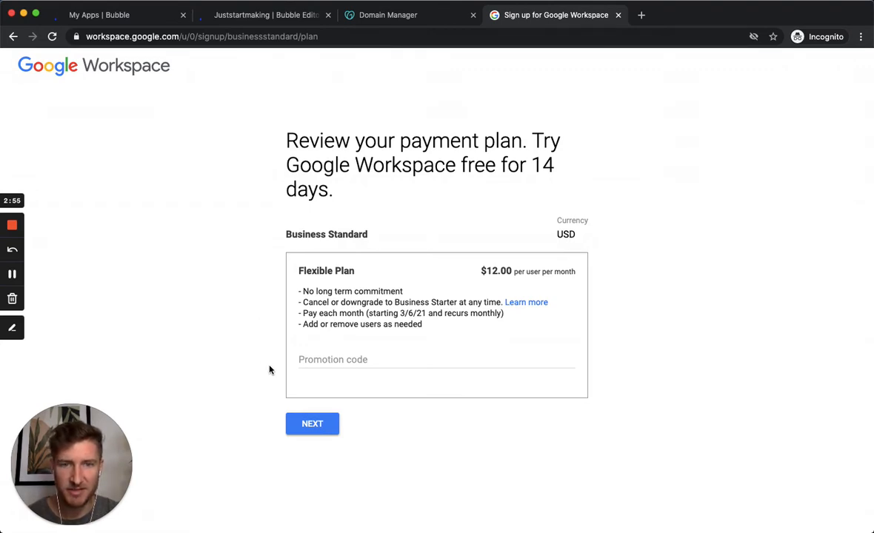
Step: Accept the Business Standard Flexible Plan 14-day trial and go through the checkout page
left_click(311, 426)
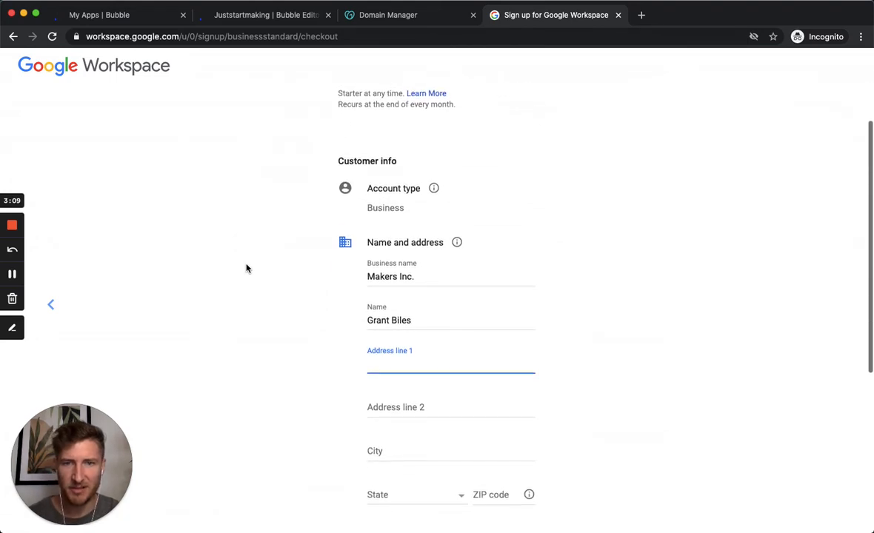
scroll(247, 269, "down", 1)
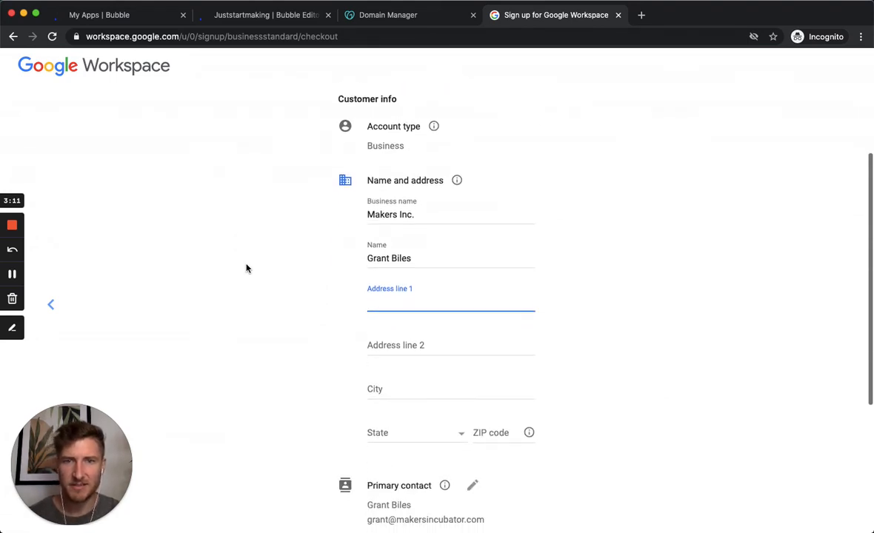
scroll(247, 269, "up", 3)
scroll(247, 274, "down", 5)
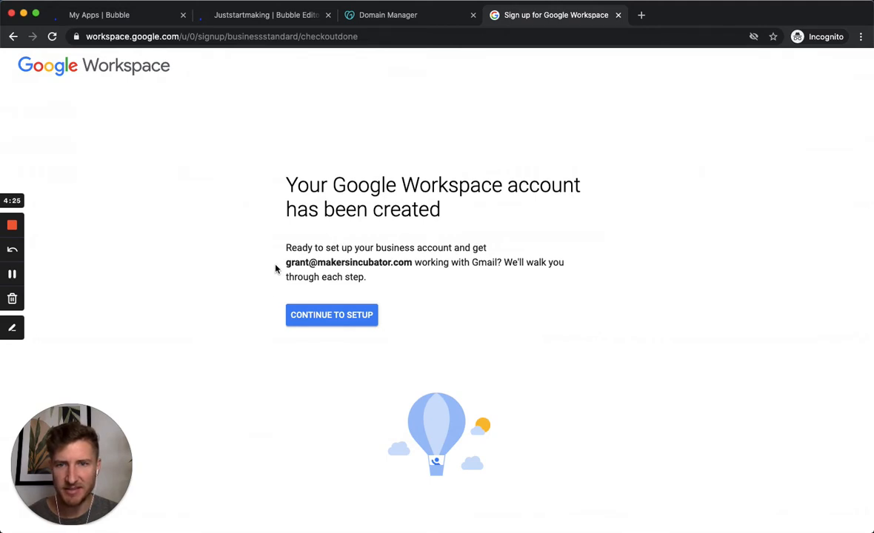
Step: Continue to account setup and advance past the Admin Console welcome screens
left_click(327, 317)
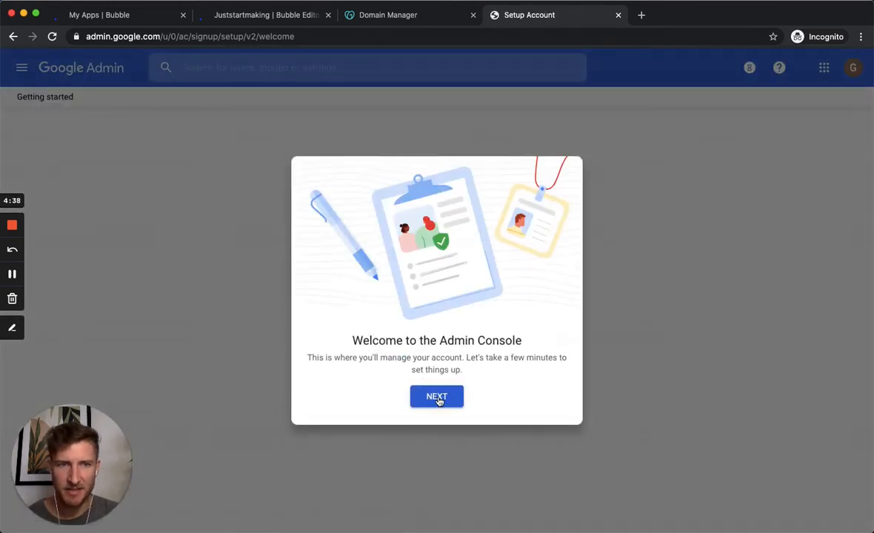
left_click(438, 397)
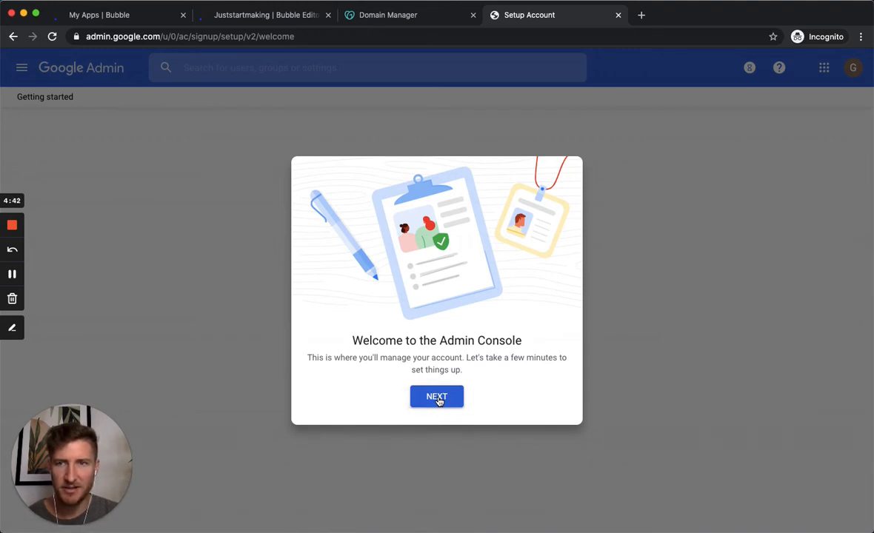
left_click(437, 397)
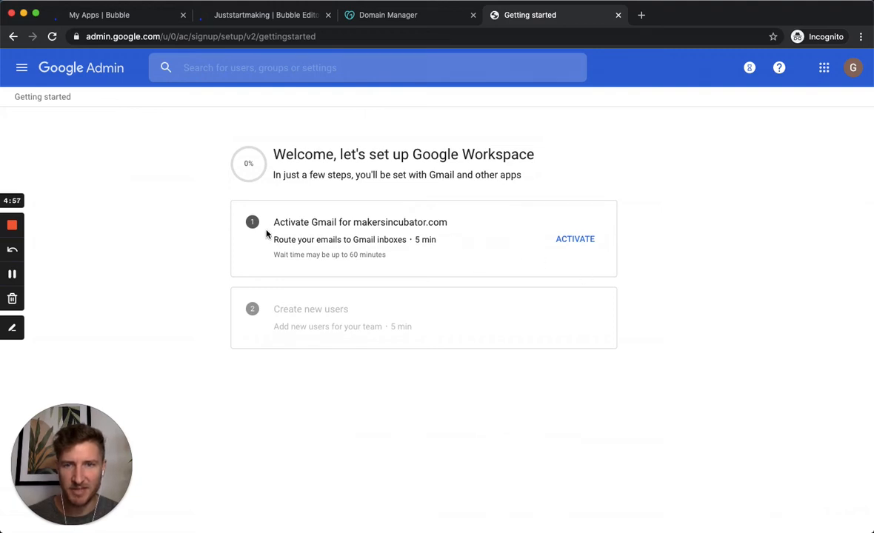
Step: Activate Gmail and sign in to GoDaddy to authorize makersincubator.com
left_click(582, 240)
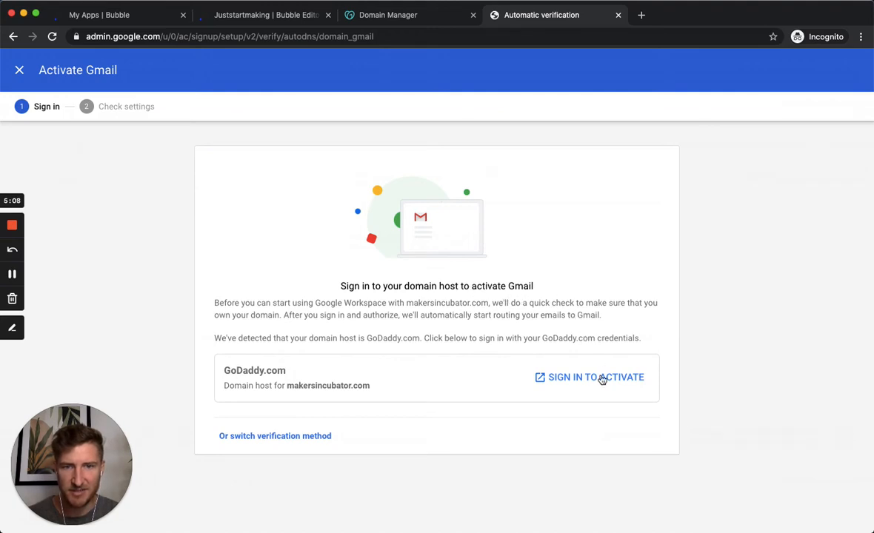
left_click(562, 379)
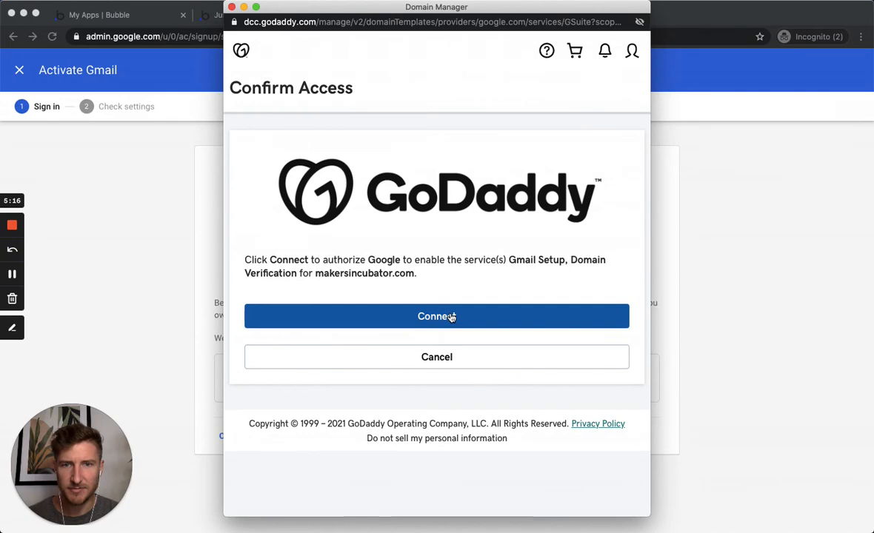
Step: Connect Google to GoDaddy for Gmail Setup and Domain Verification of makersincubator.com
left_click(450, 316)
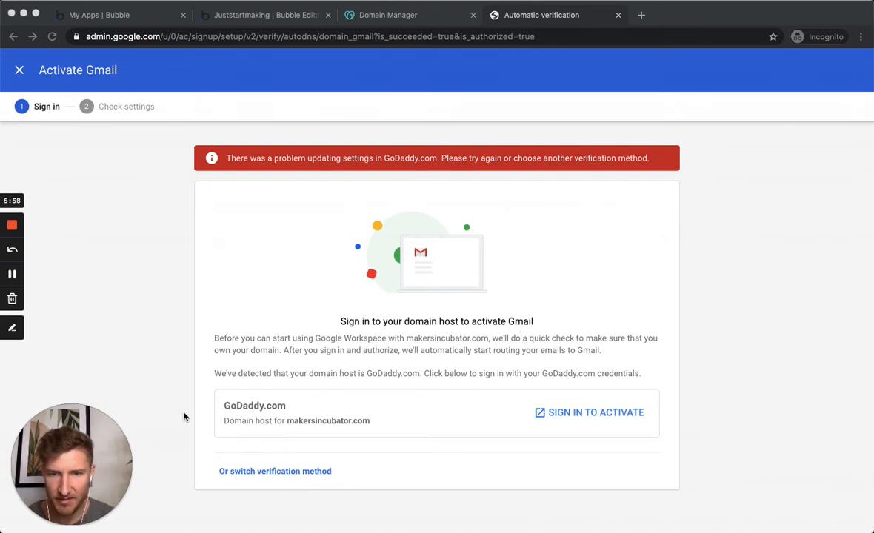
Step: Check the alternative verification methods, cancel, and retry the GoDaddy sign-in to activate Gmail
left_click(255, 471)
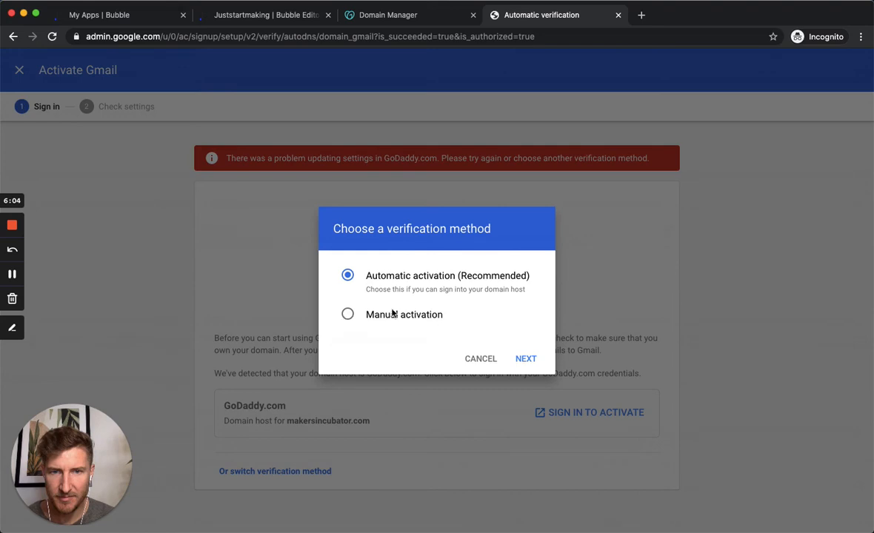
left_click(479, 361)
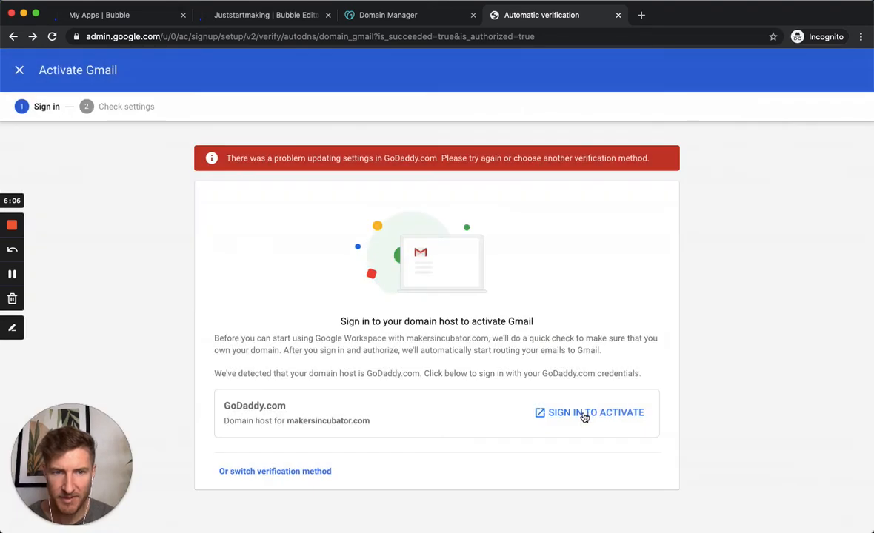
left_click(581, 413)
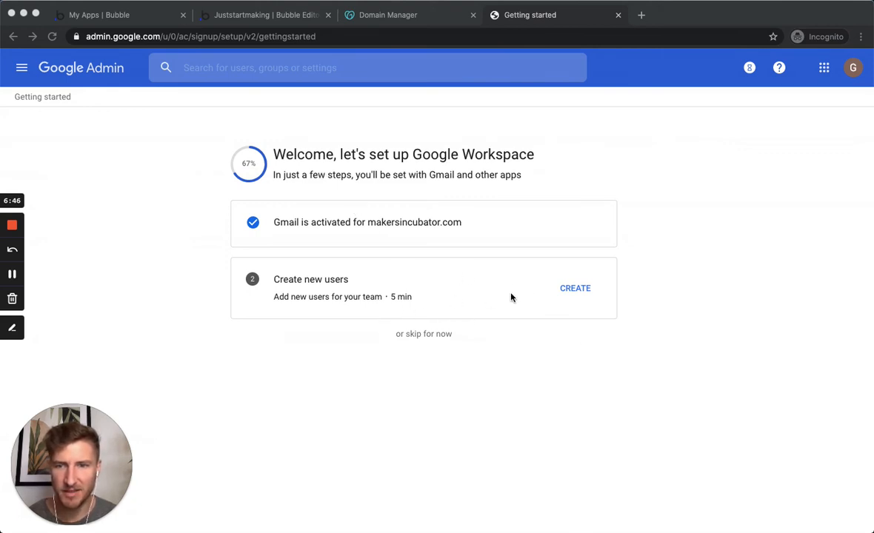
Step: Add and save another makersincubator.com user, then finish the user-creation wizard
left_click(576, 289)
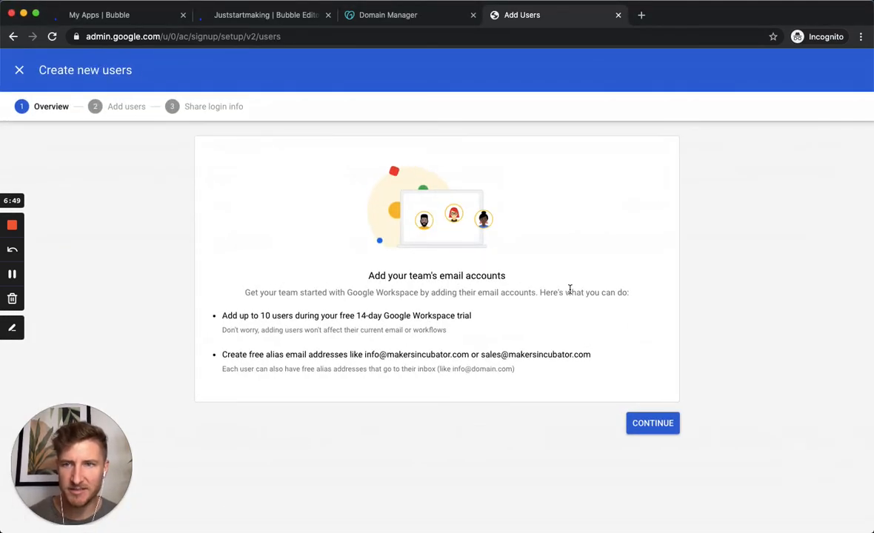
left_click(661, 425)
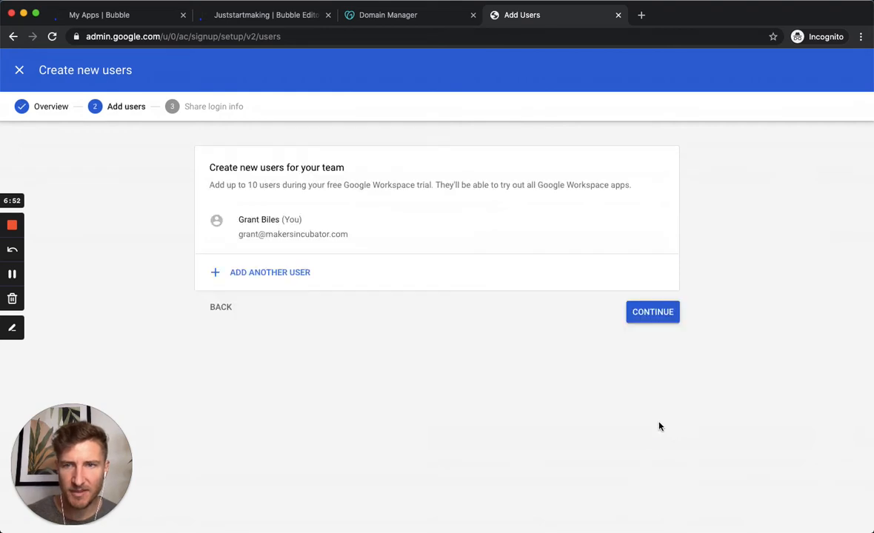
left_click(271, 273)
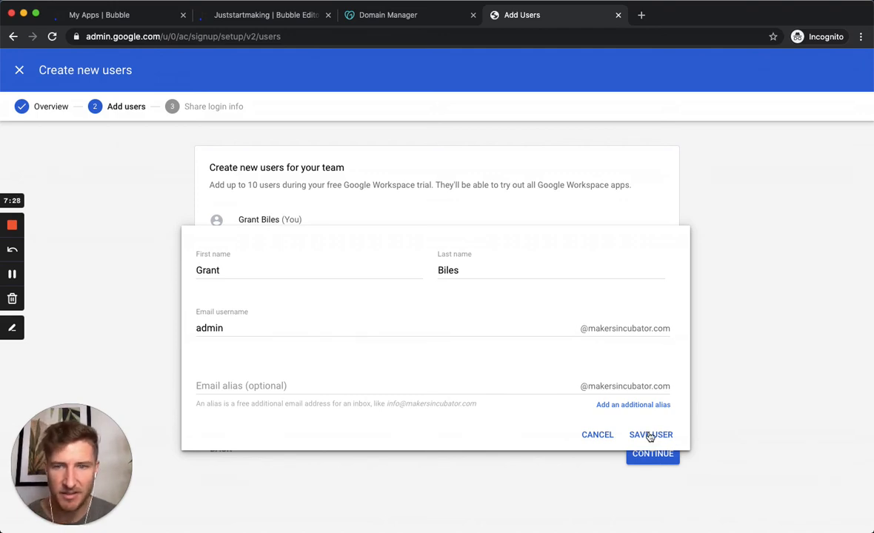
left_click(650, 435)
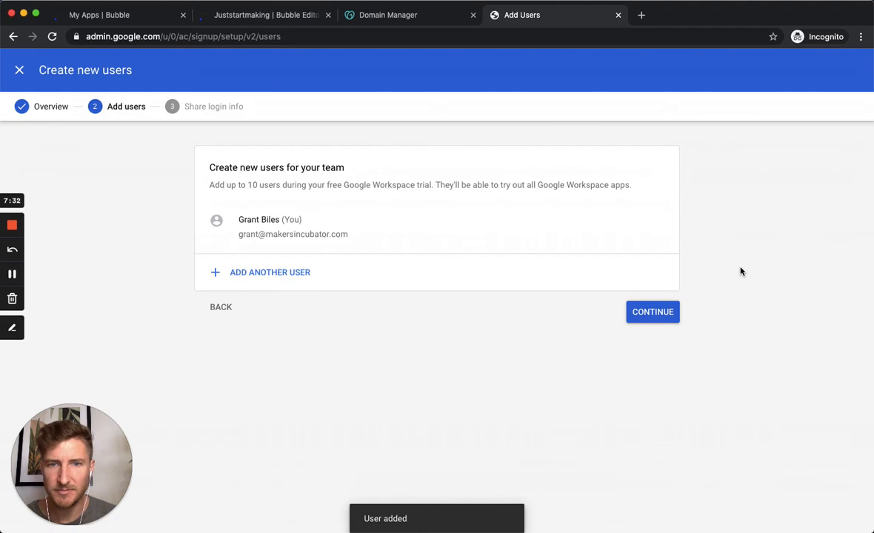
left_click(652, 314)
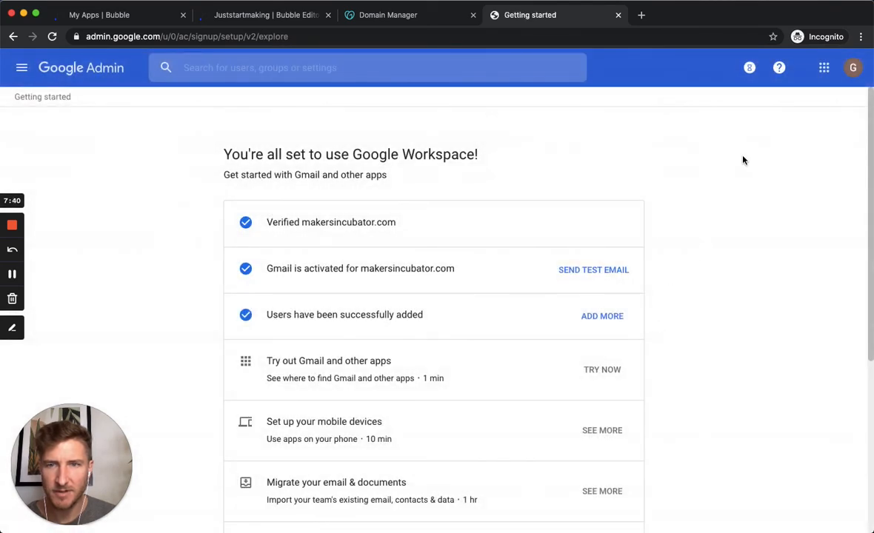
scroll(743, 160, "down", 5)
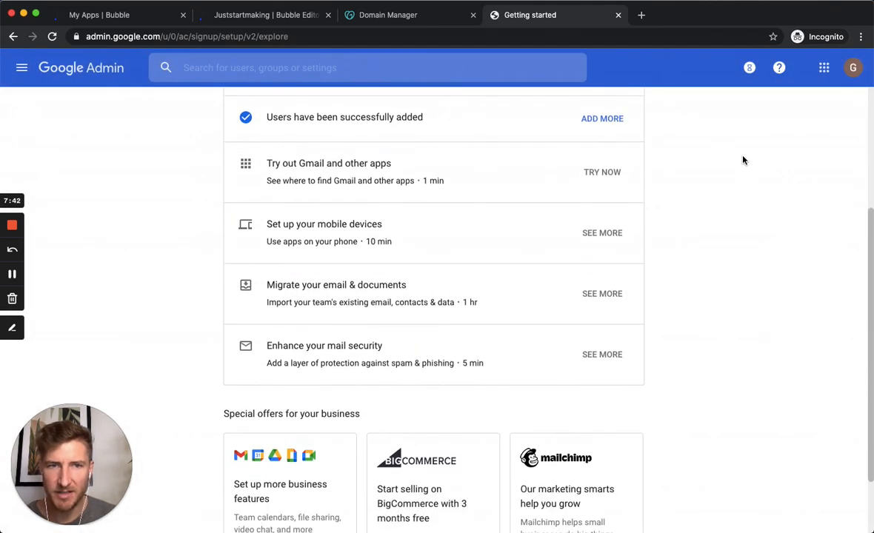
scroll(744, 160, "down", 2)
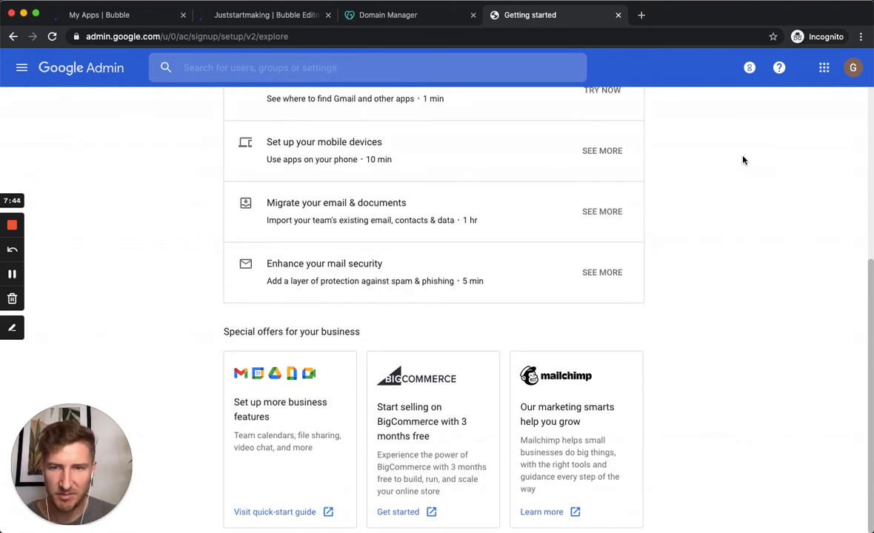
scroll(743, 160, "up", 2)
scroll(744, 160, "up", 5)
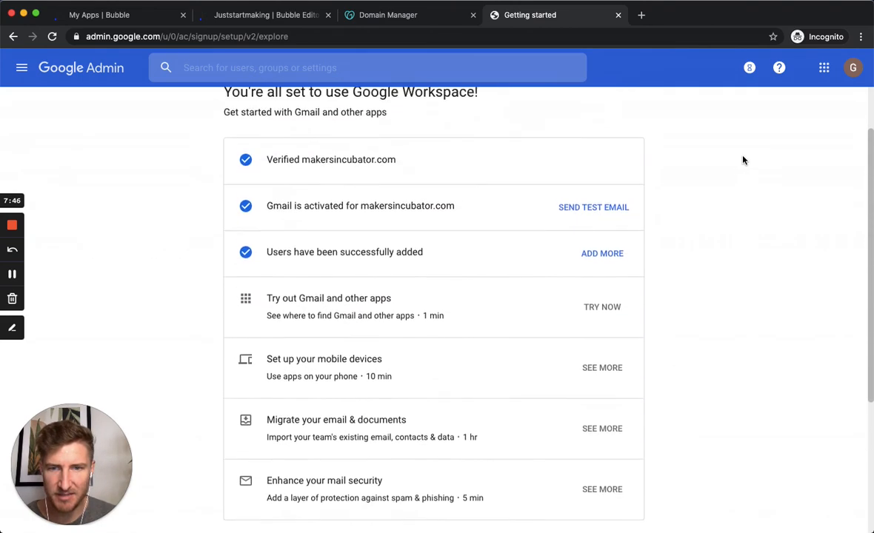
scroll(743, 160, "down", 2)
scroll(743, 160, "up", 2)
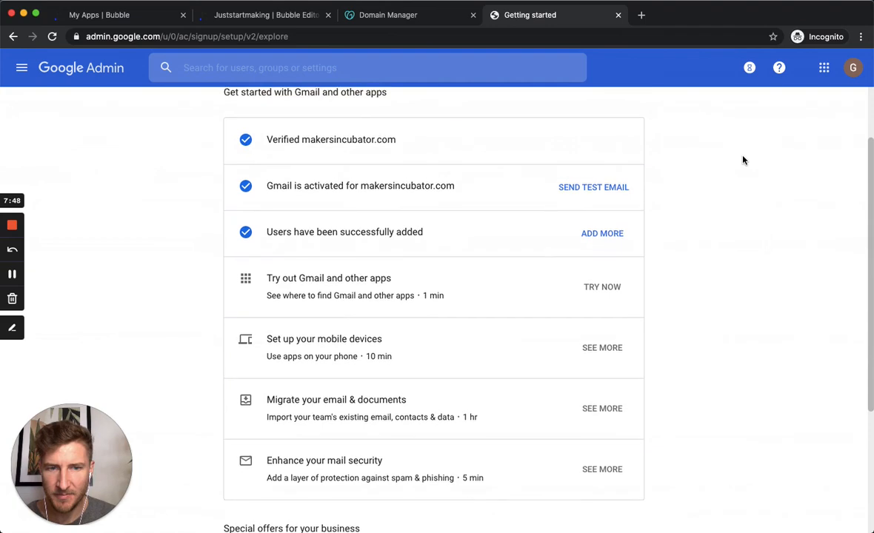
scroll(743, 160, "up", 1)
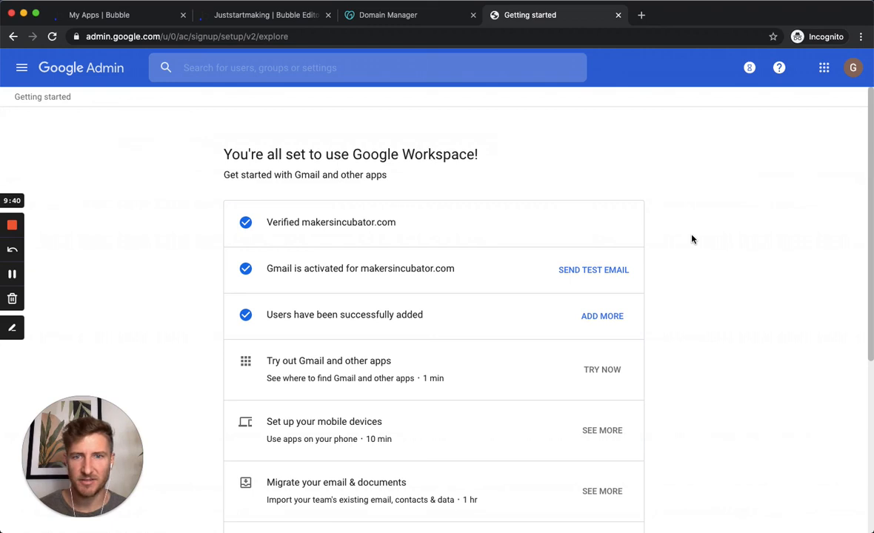
Step: Send the welcome test email to yourself and open the Gmail inbox to find it
left_click(579, 272)
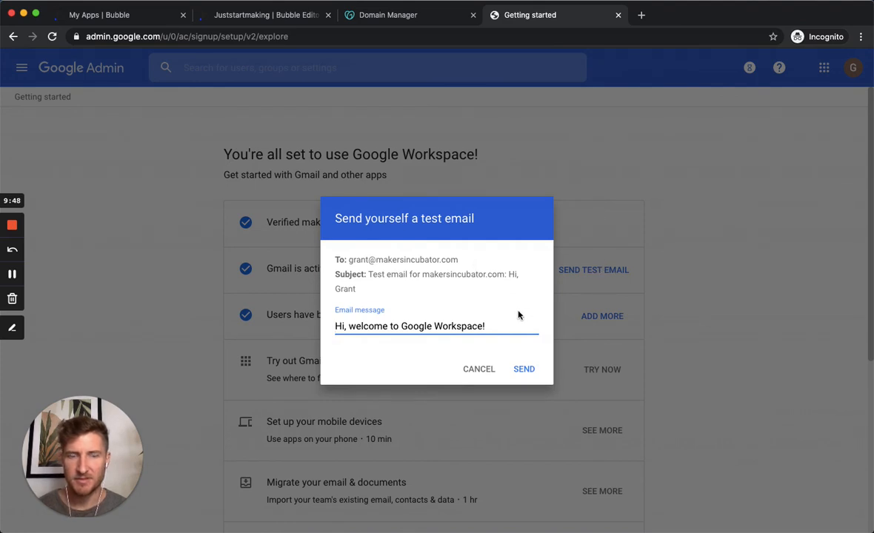
left_click(478, 370)
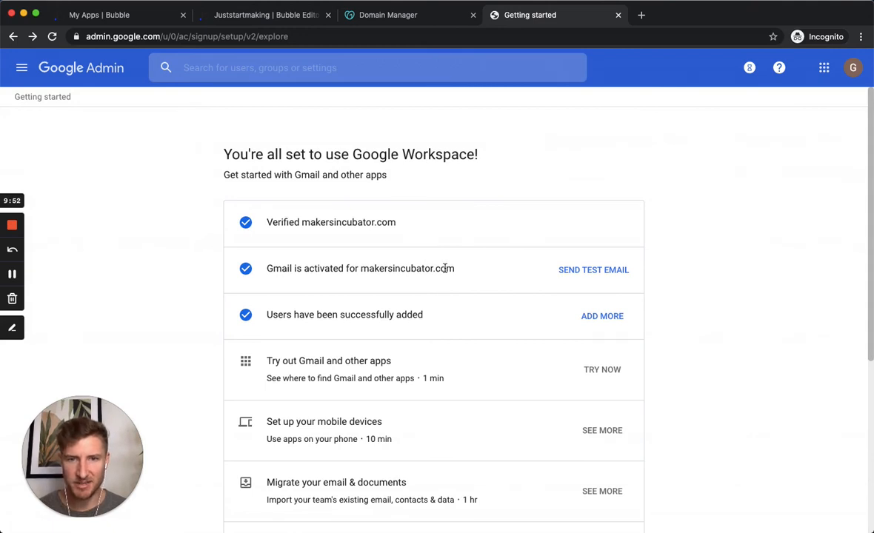
left_click(588, 271)
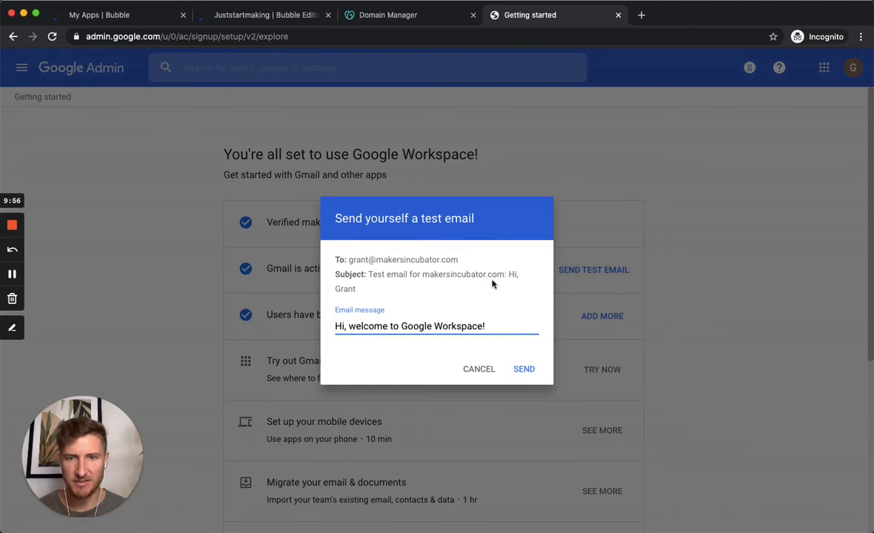
left_click(524, 368)
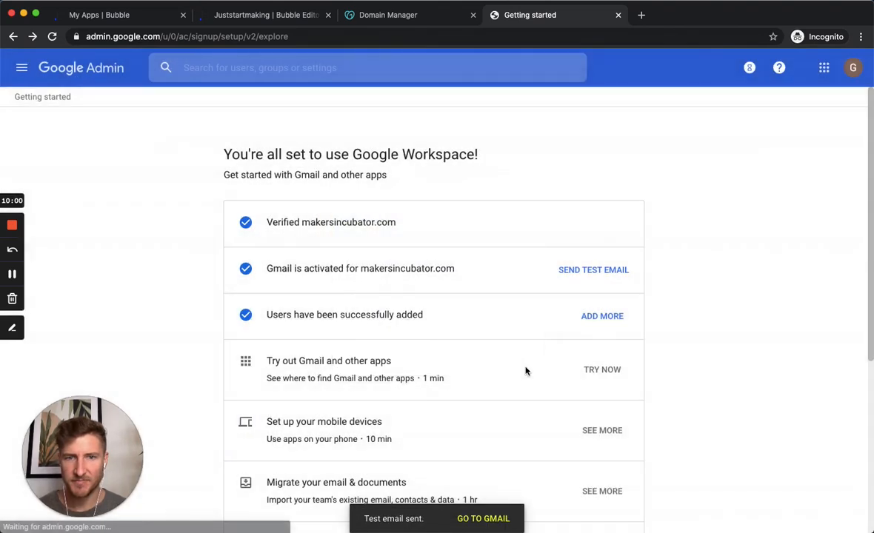
key("super+r")
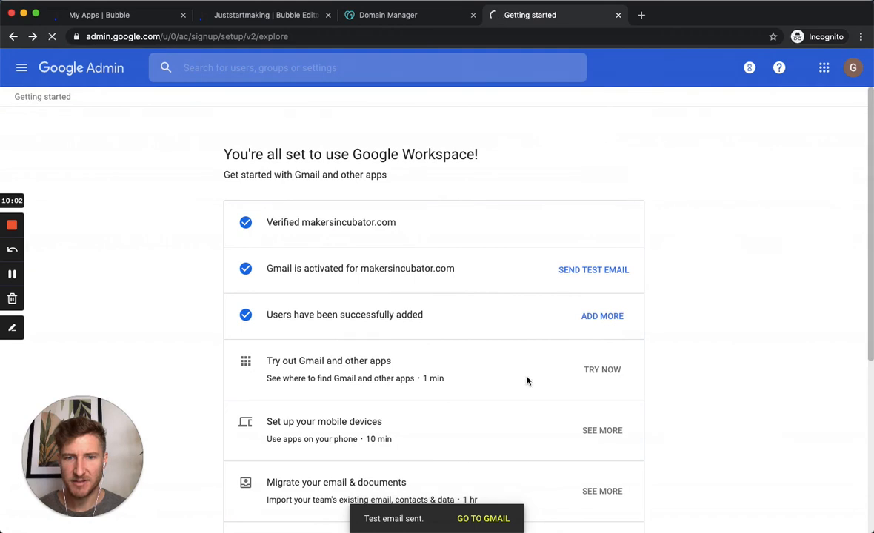
left_click(480, 519)
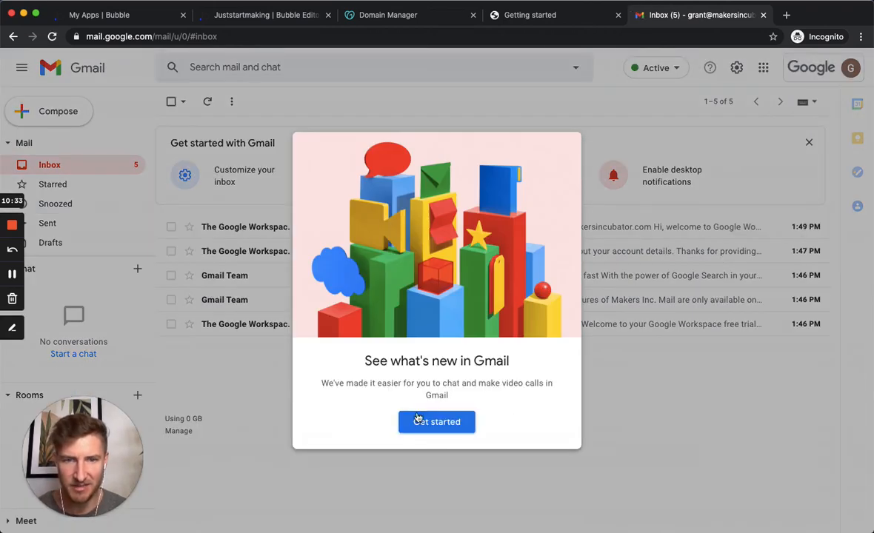
Step: Skip the Gmail intro and chat tour, read the makersincubator.com test email, and go back to the inbox
left_click(413, 422)
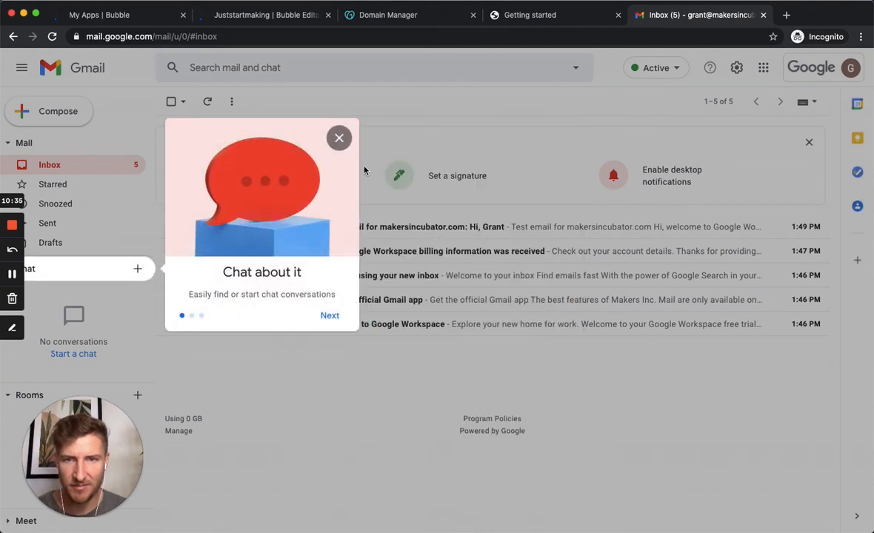
left_click(338, 137)
left_click(419, 226)
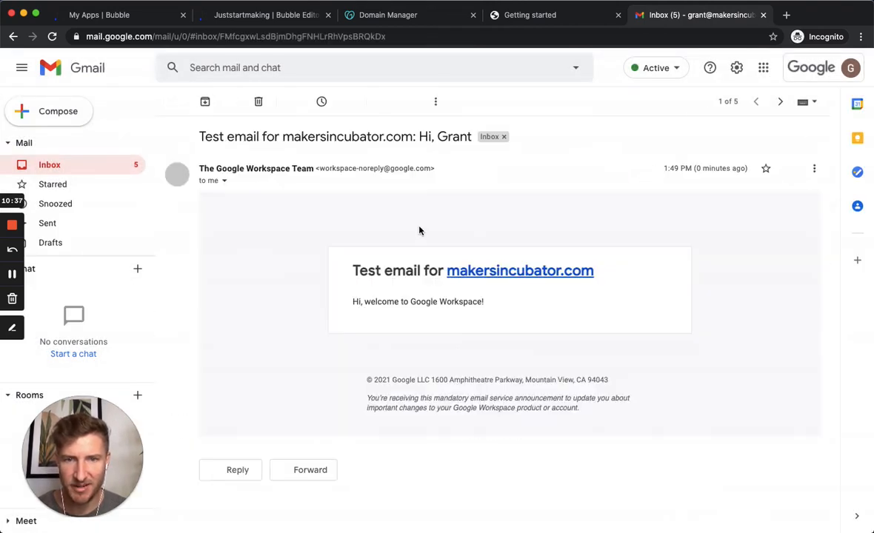
left_click(52, 166)
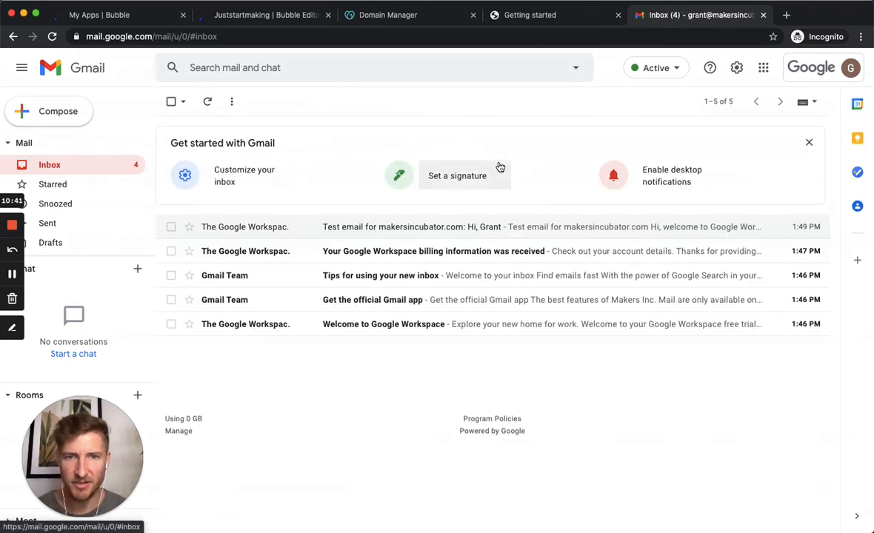